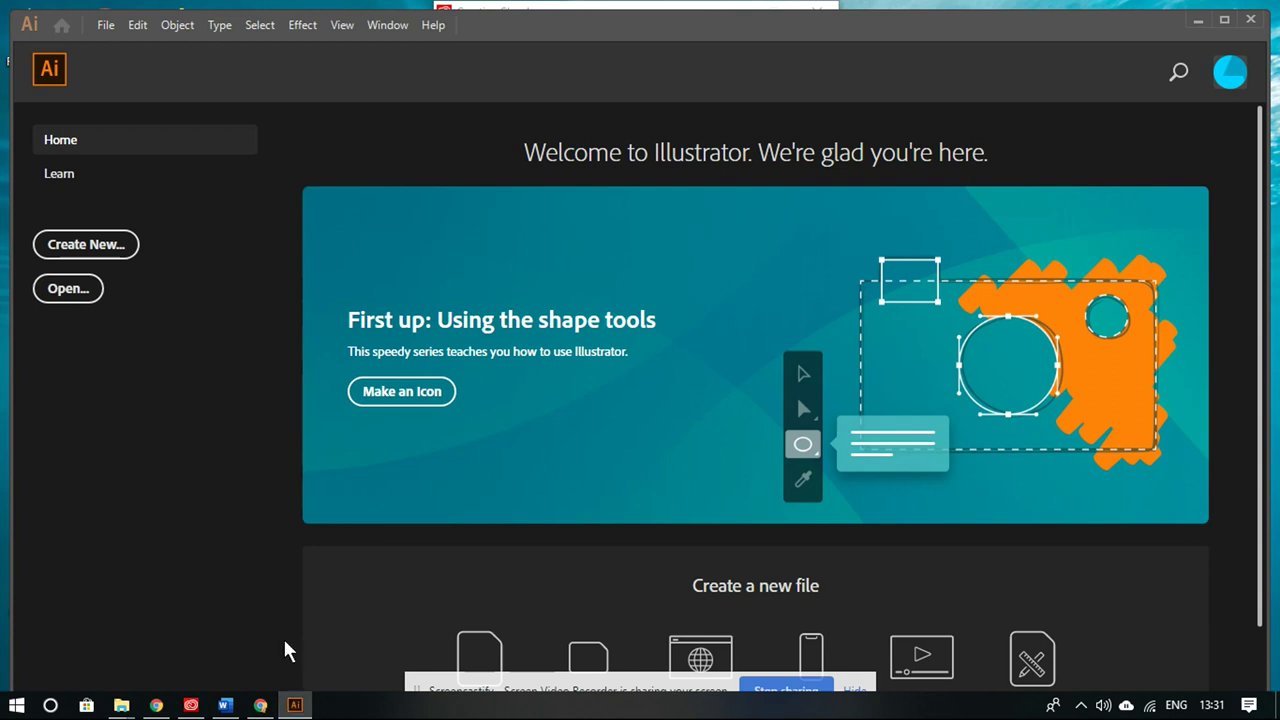
- Maximize the Illustrator window so the Home screen fills the display
{"action": "left_click", "coordinate": [1224, 19]}
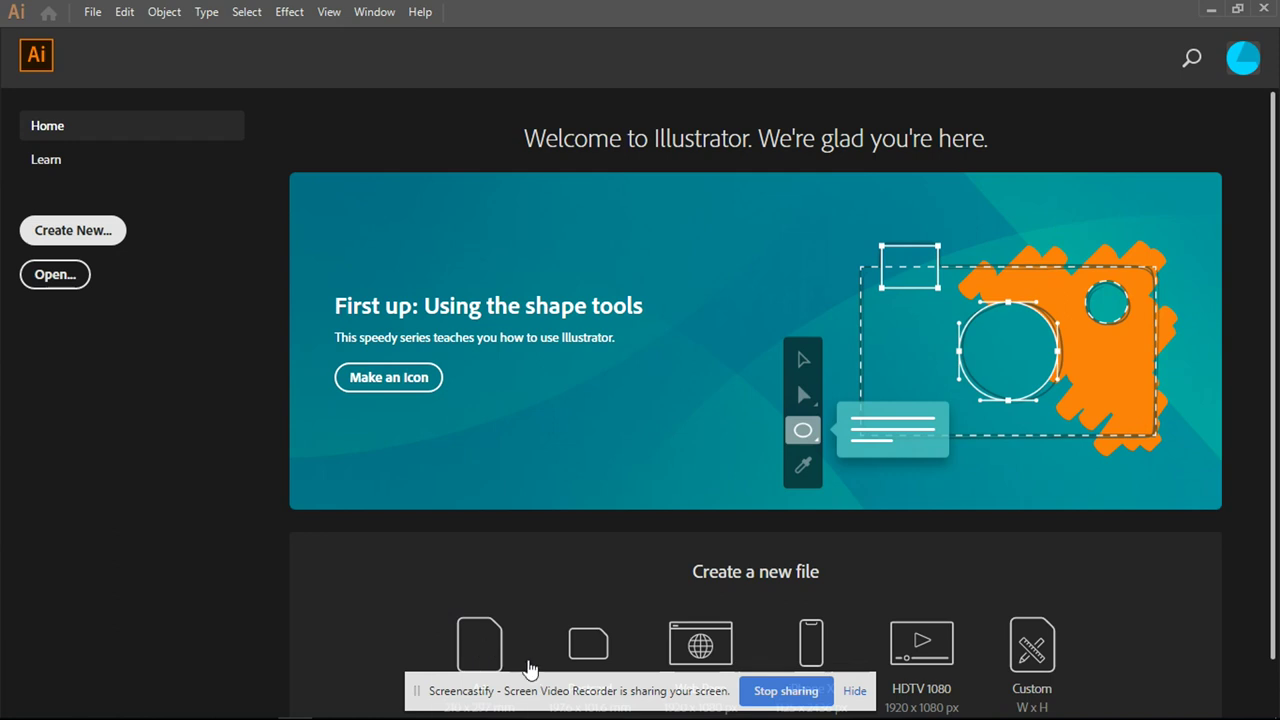
- Open the New Document dialog from the Home screen's Create New button
{"action": "left_click", "coordinate": [515, 655]}
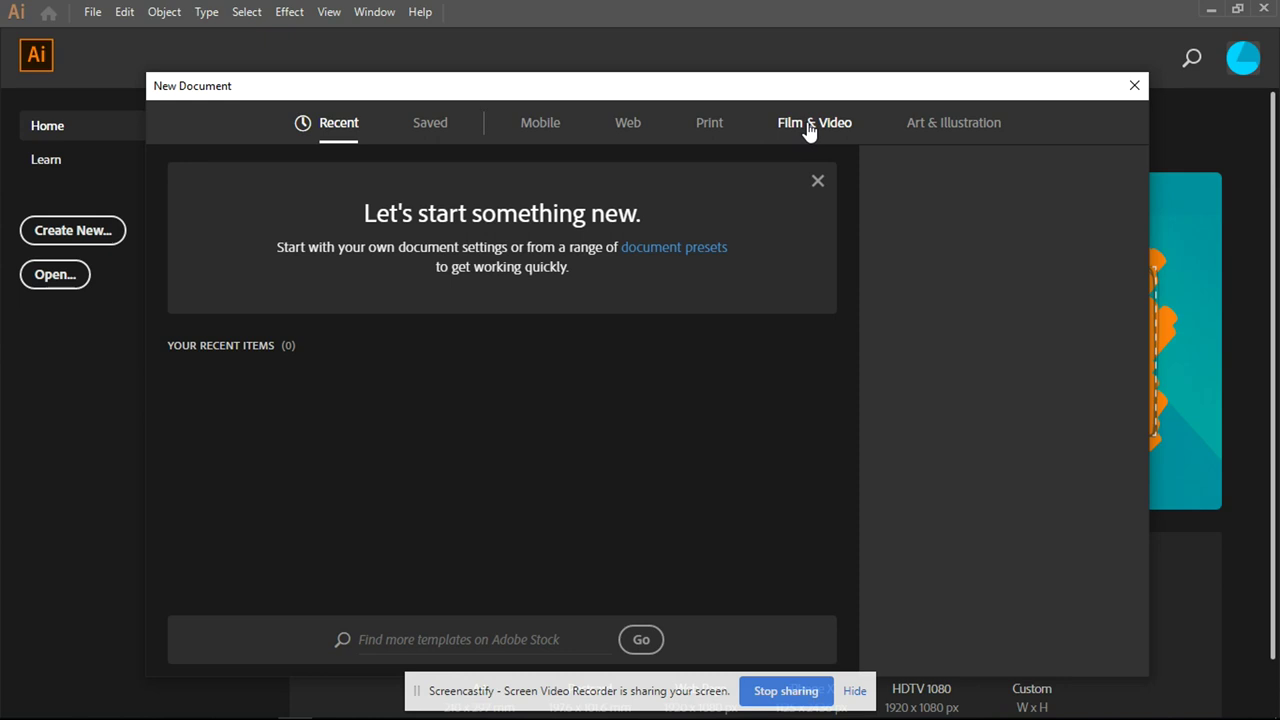
- Show the Print presets with Letter at 8.5 × 11 in and set the units to Inches
{"action": "left_click", "coordinate": [709, 124]}
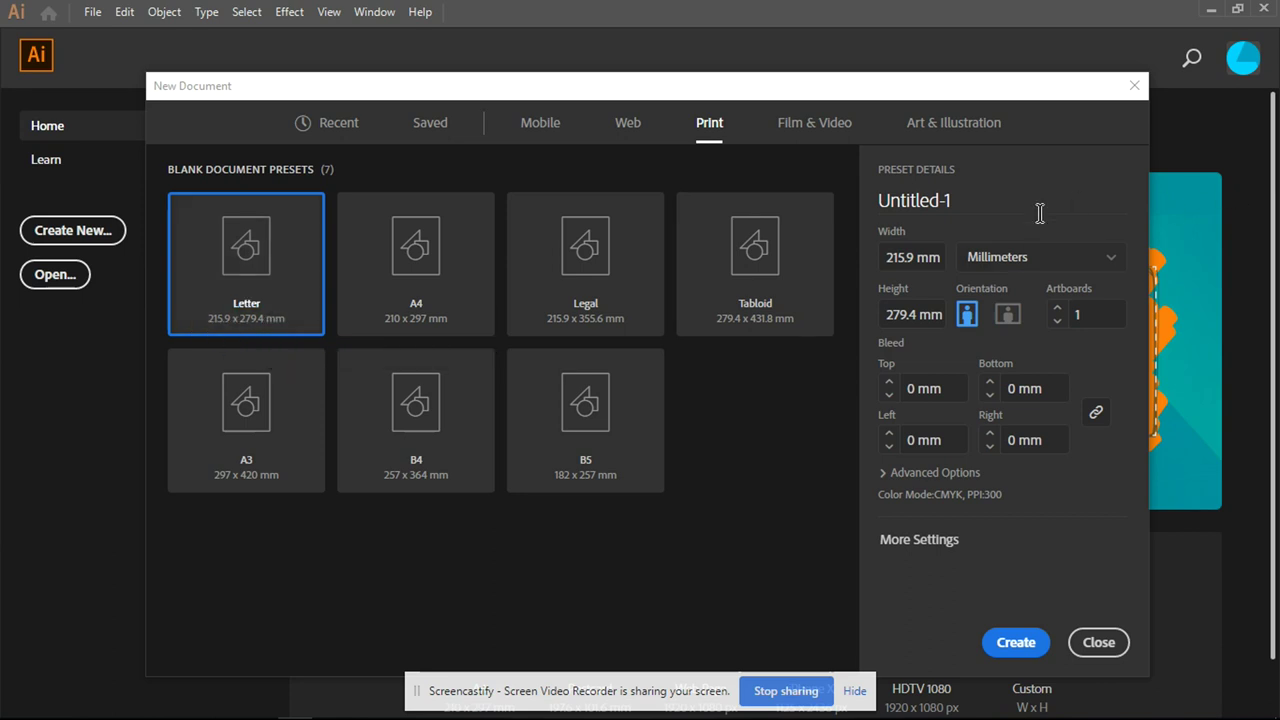
{"action": "left_click", "coordinate": [1112, 262]}
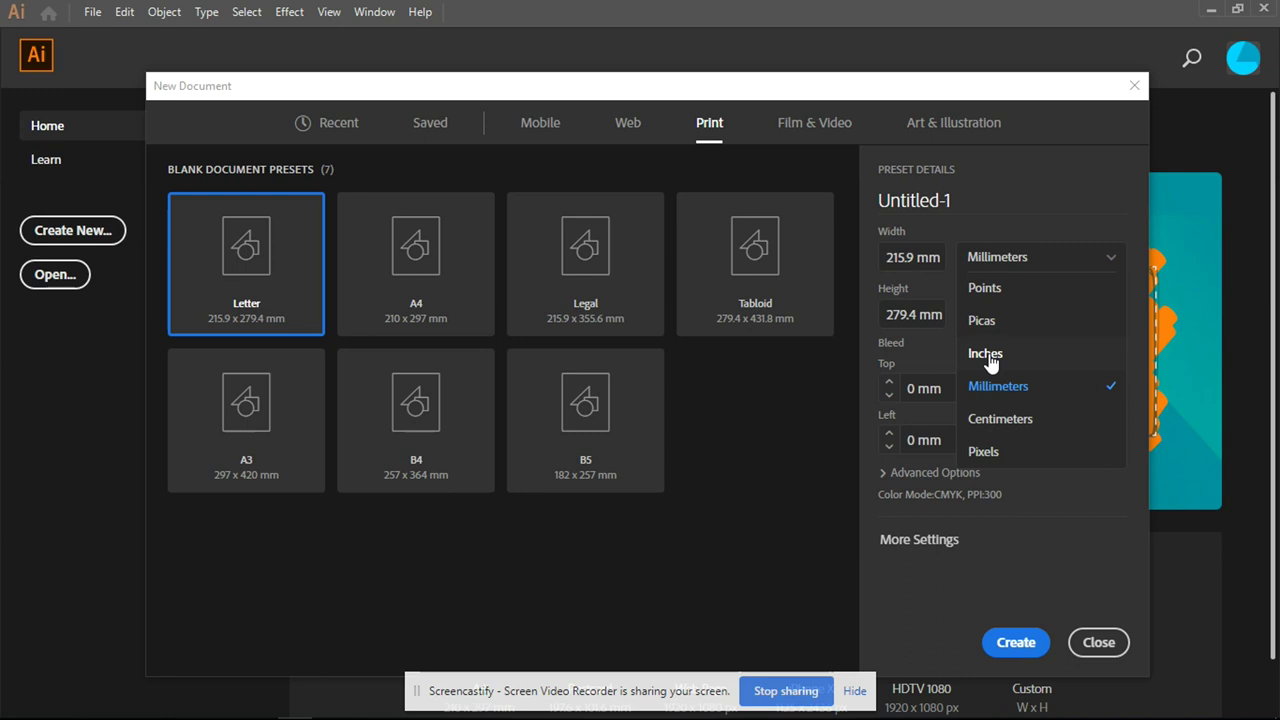
{"action": "left_click", "coordinate": [988, 355]}
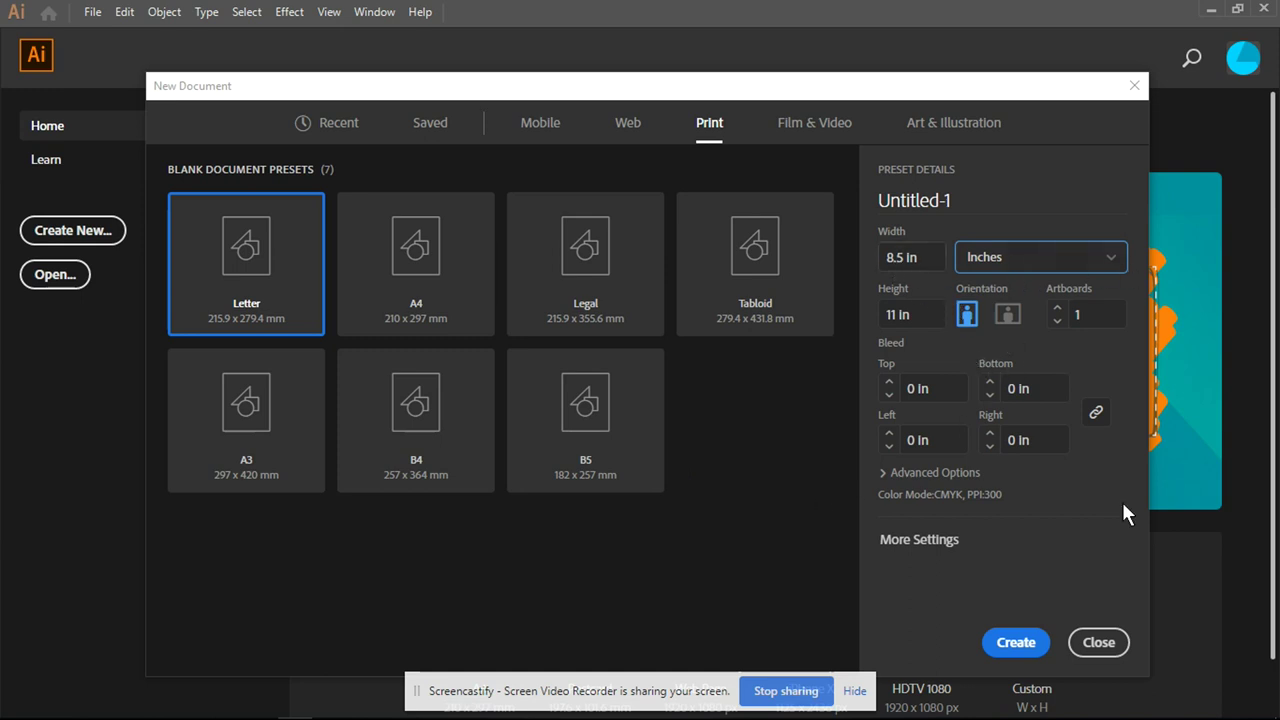
- Rename the document from Untitled-1 to '000 New Document'
{"action": "double_click", "coordinate": [969, 190]}
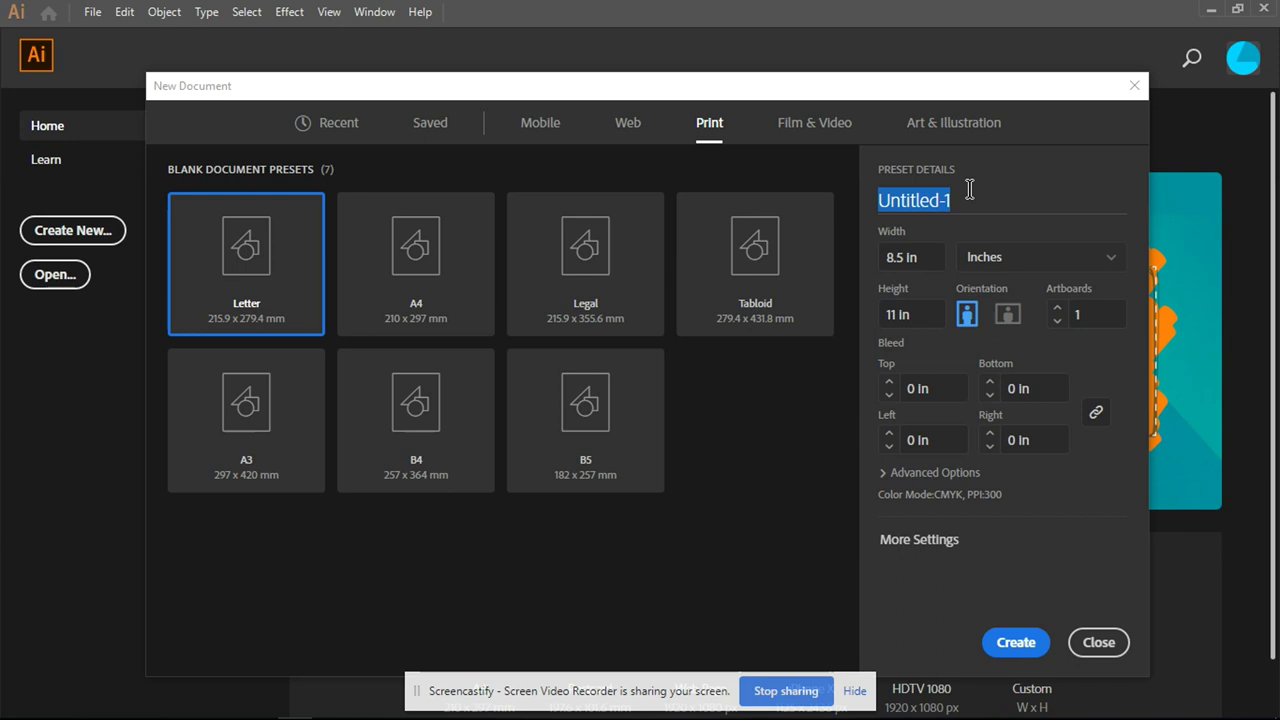
{"action": "left_click", "coordinate": [969, 190]}
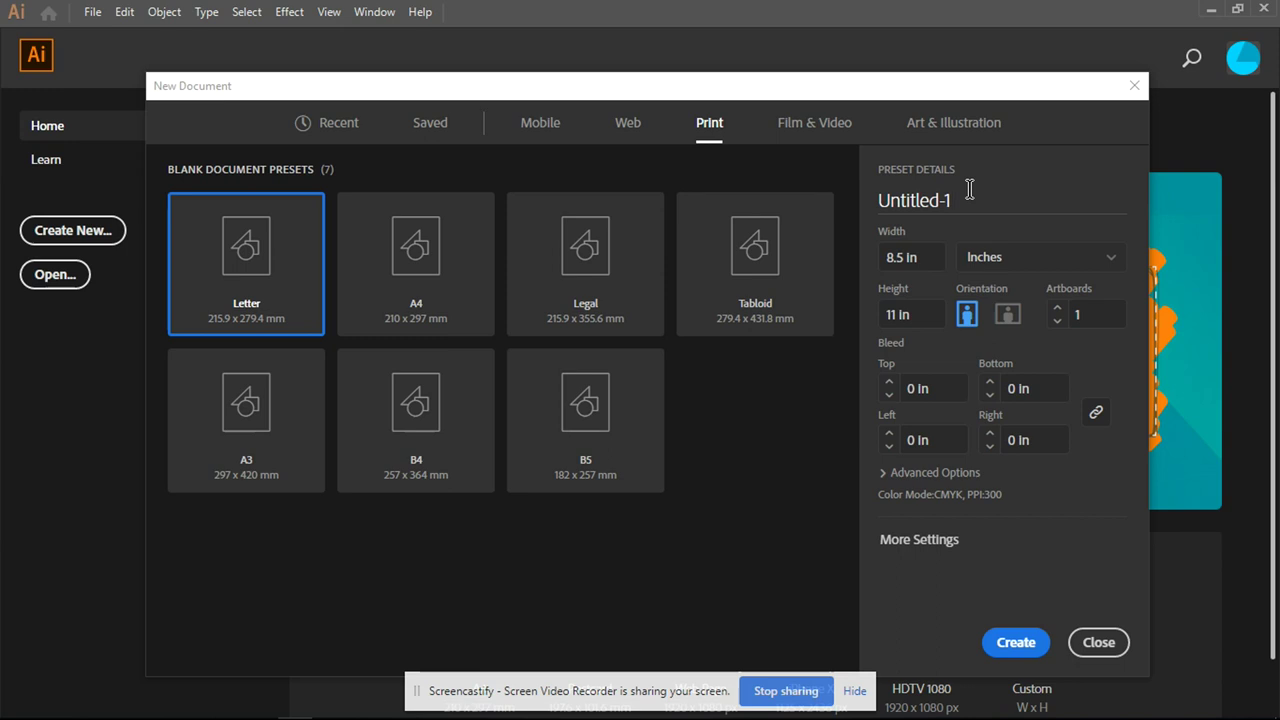
{"action": "type", "text": "00"}
{"action": "key", "text": "BackSpace"}
{"action": "key", "text": "BackSpace"}
{"action": "key", "text": "BackSpace"}
{"action": "key", "text": "BackSpace"}
{"action": "key", "text": "BackSpace"}
{"action": "key", "text": "BackSpace"}
{"action": "key", "text": "BackSpace"}
{"action": "key", "text": "BackSpace"}
{"action": "key", "text": "BackSpace"}
{"action": "key", "text": "BackSpace"}
{"action": "key", "text": "BackSpace"}
{"action": "key", "text": "BackSpace"}
{"action": "type", "text": "001"}
{"action": "key", "text": "BackSpace"}
{"action": "key", "text": "BackSpace"}
{"action": "key", "text": "BackSpace"}
{"action": "type", "text": "000"}
{"action": "type", "text": " New Doc"}
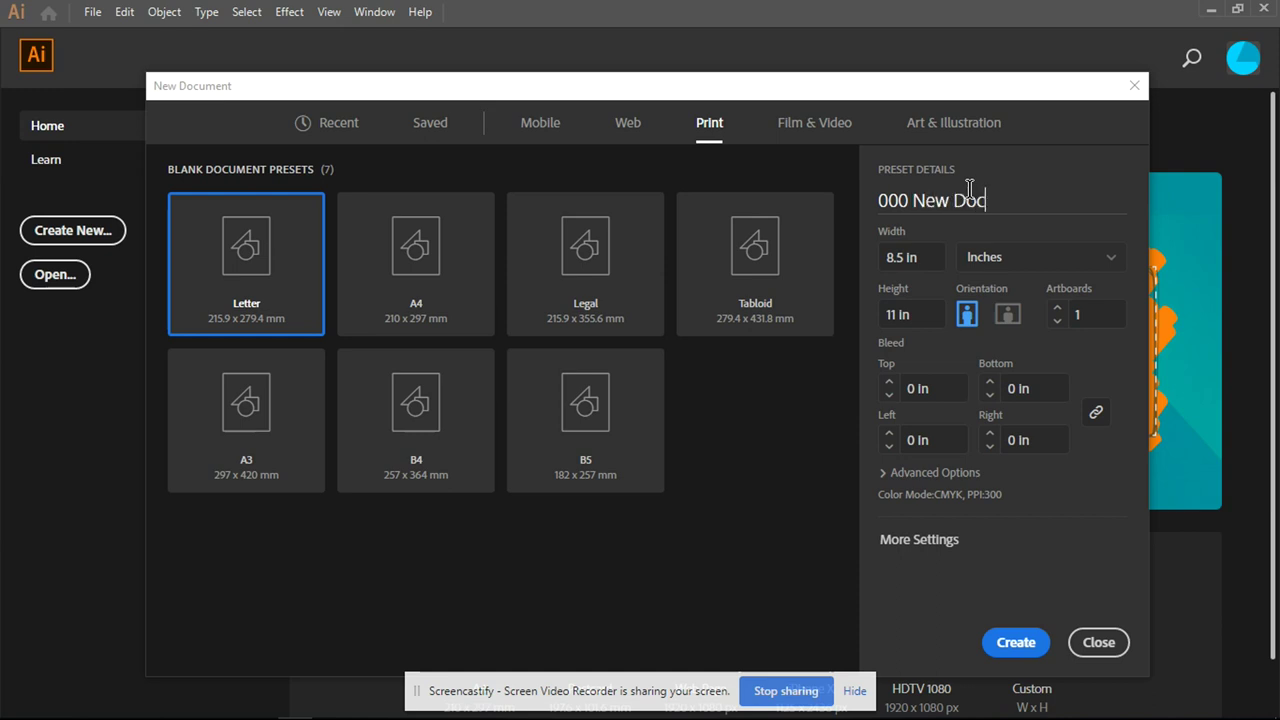
{"action": "type", "text": "ument"}
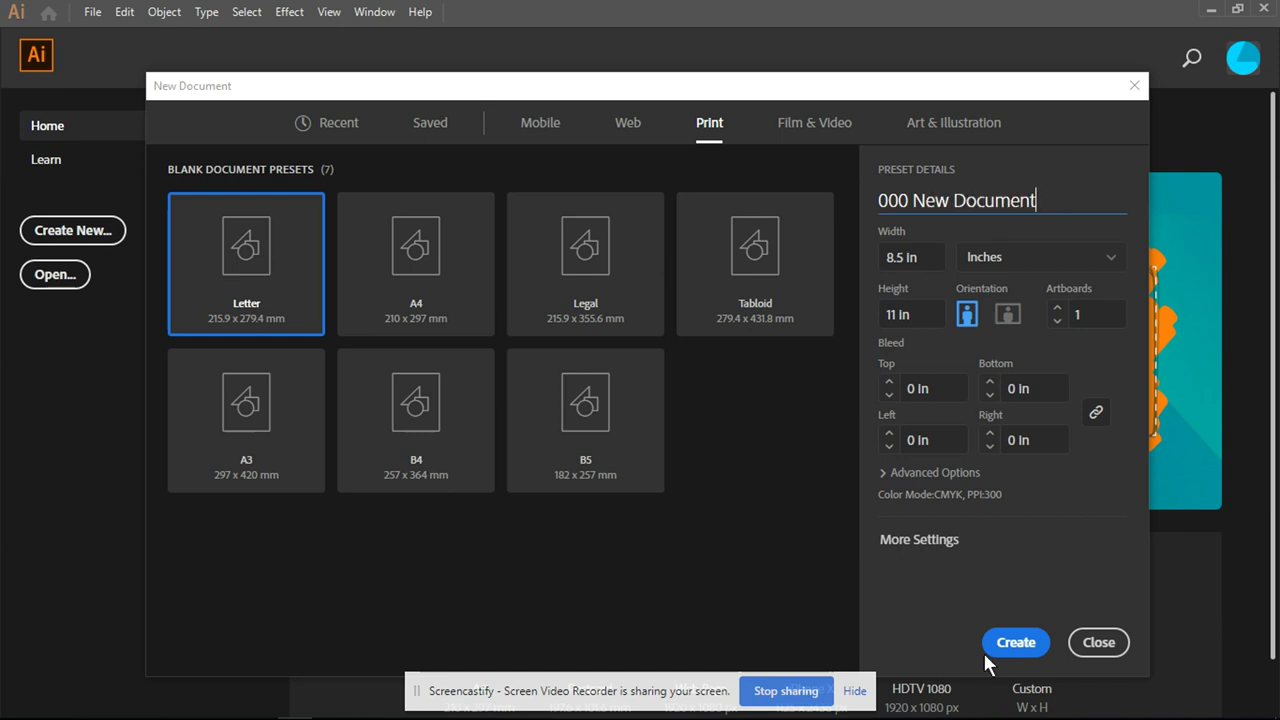
- Finish the New Document dialog for '000 New Document', returning to the Home screen
{"action": "left_click", "coordinate": [1035, 642]}
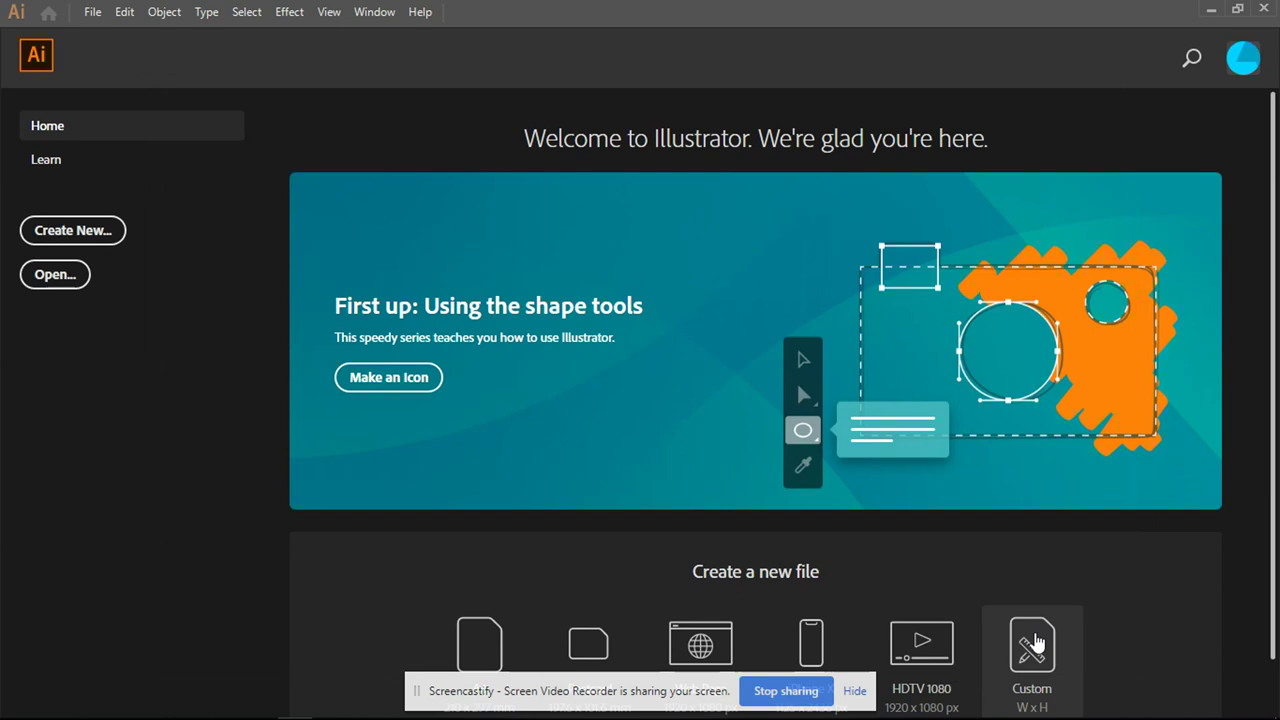